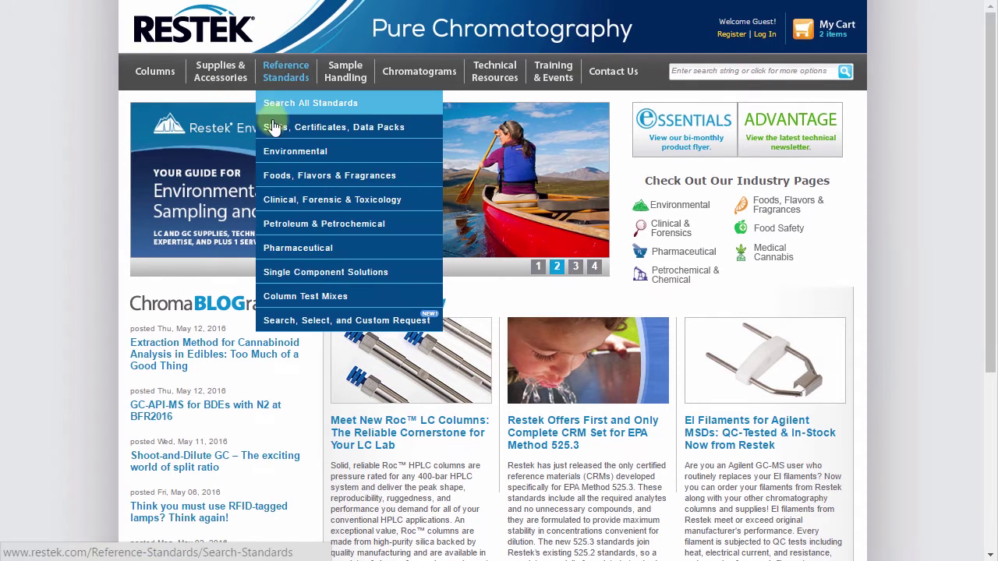
Go to Reference Standards 'Search, Select, and Custom Request' from the top menu
click(376, 321)
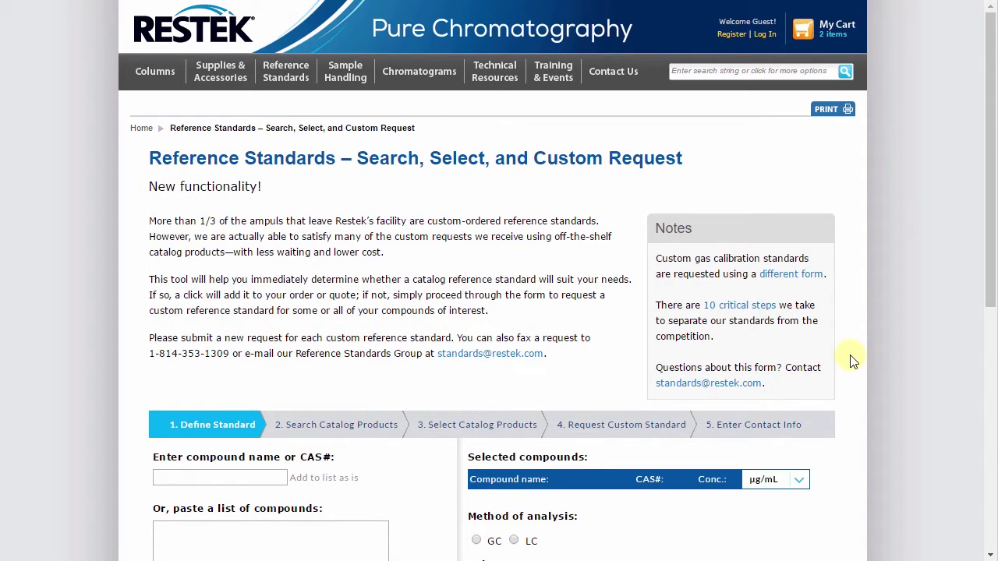
Search for benzene and add Benzene to the selected compounds
scroll(853, 362, down, 2)
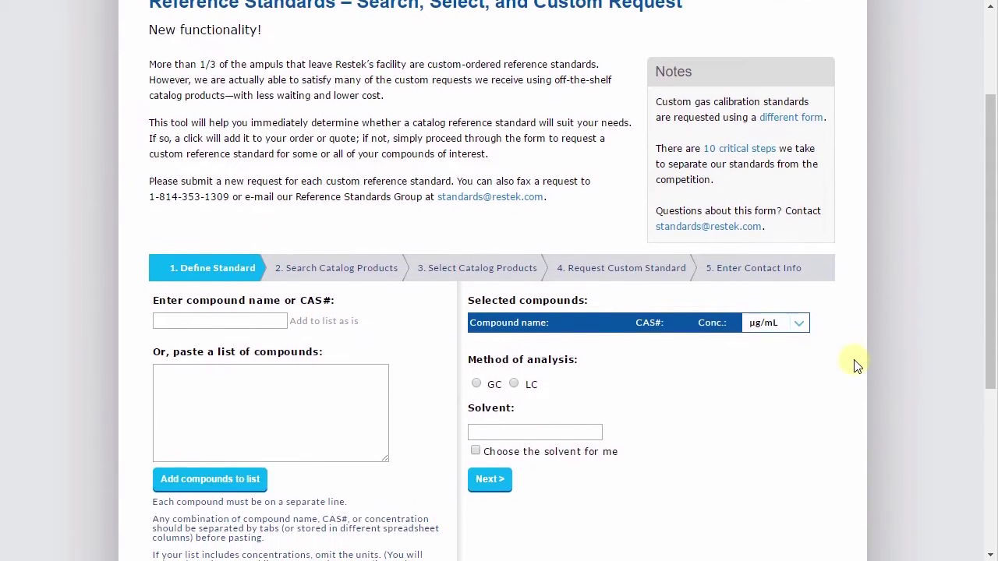
scroll(856, 365, down, 2)
click(192, 163)
text(benze)
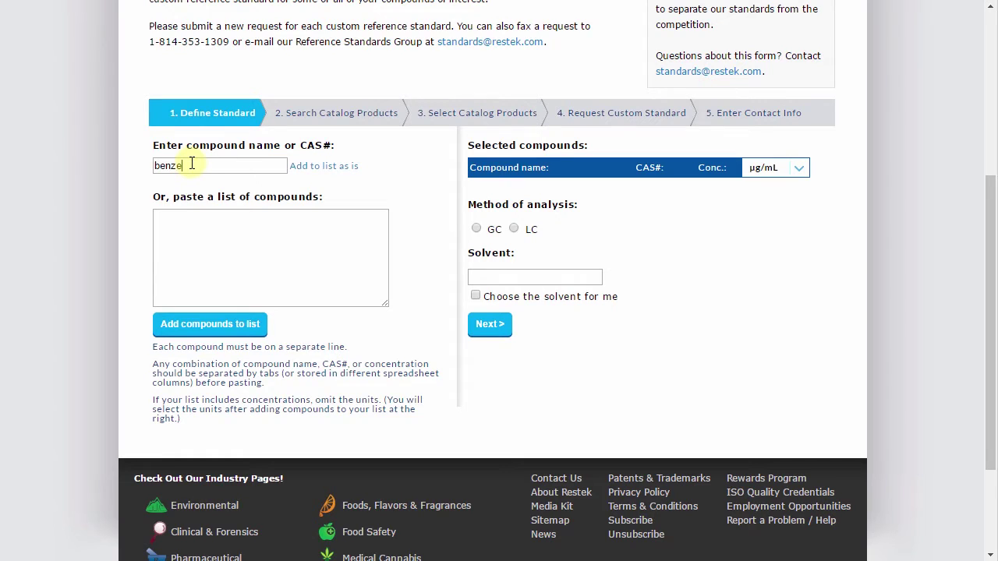
text(ne)
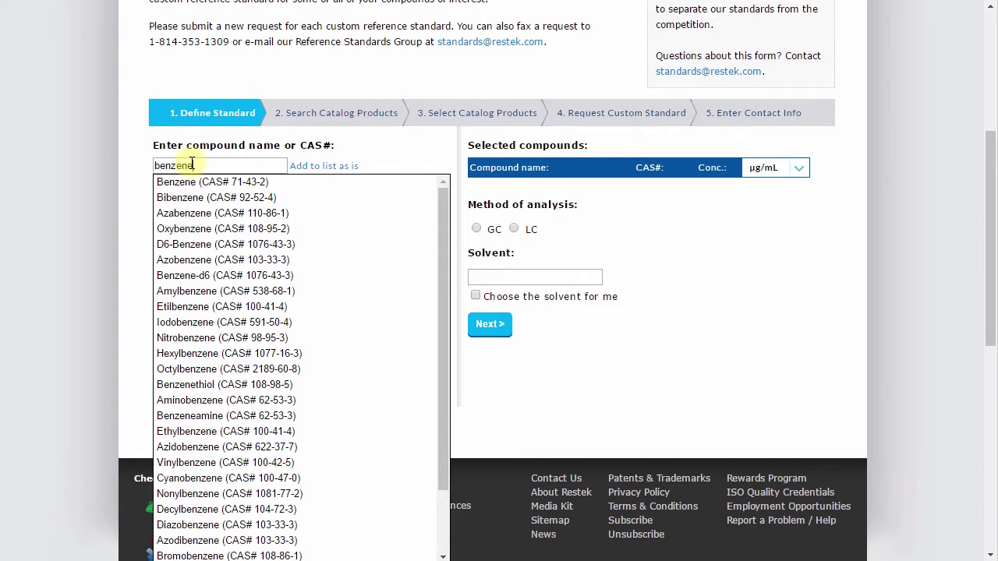
click(202, 181)
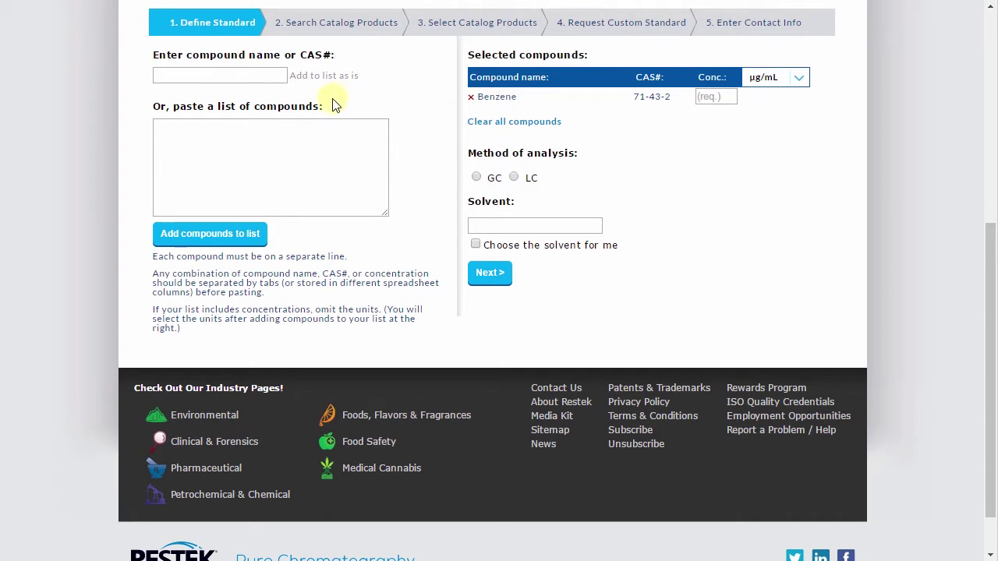
Add Water by CAS 7732-18-5, and add heptalene as typed without a CAS number
text(7732)
text(-18-5)
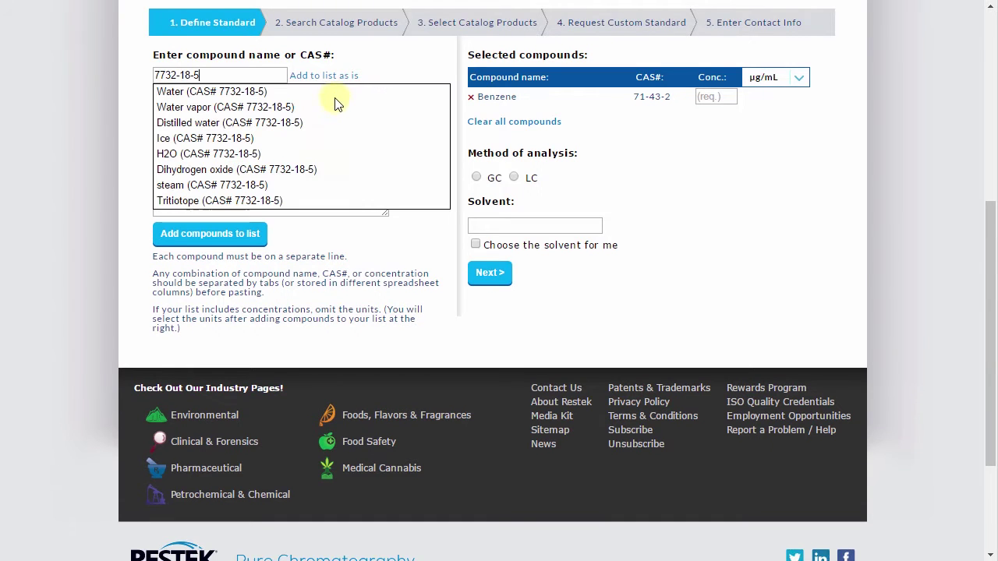
click(247, 92)
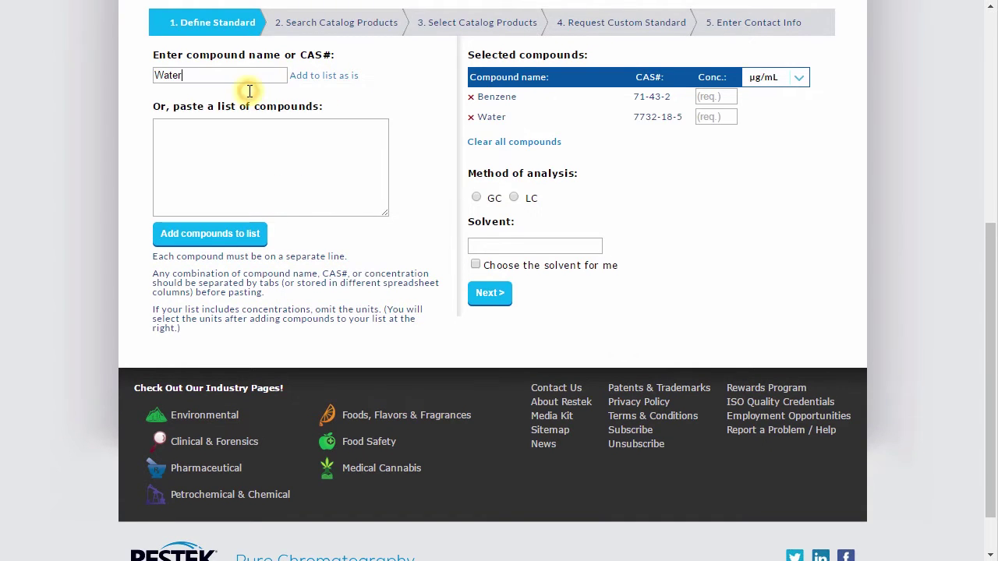
text(h)
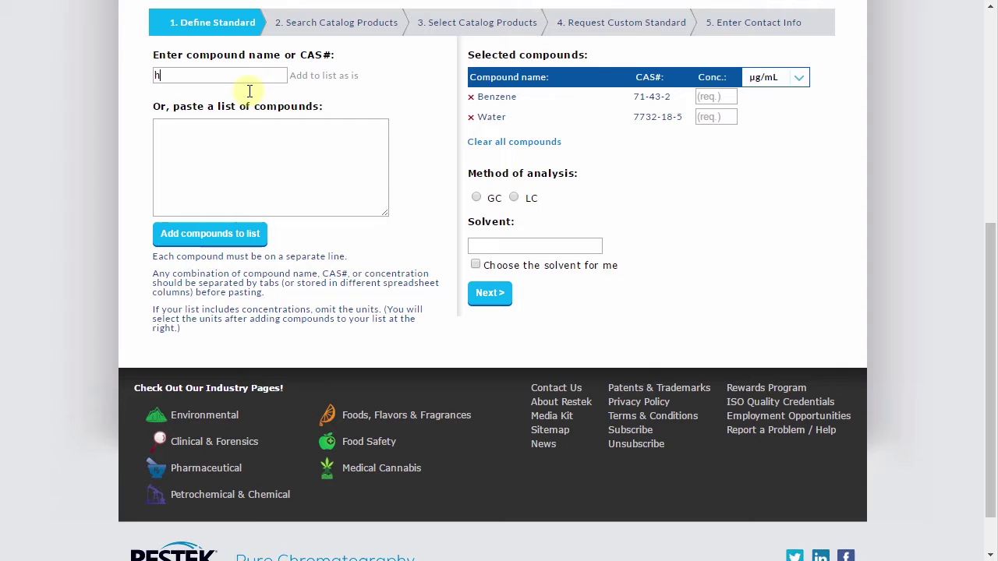
text(eptale)
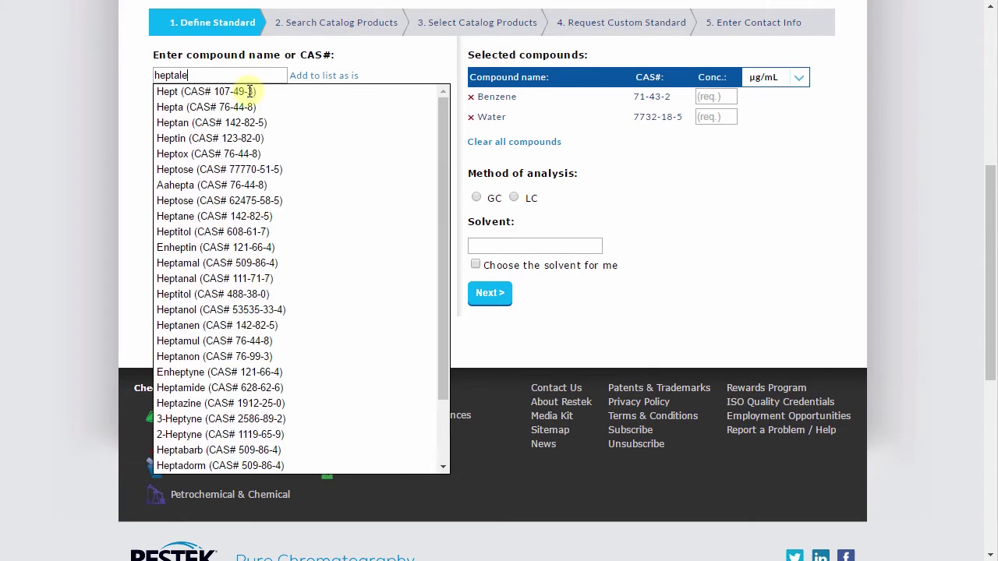
text(ne)
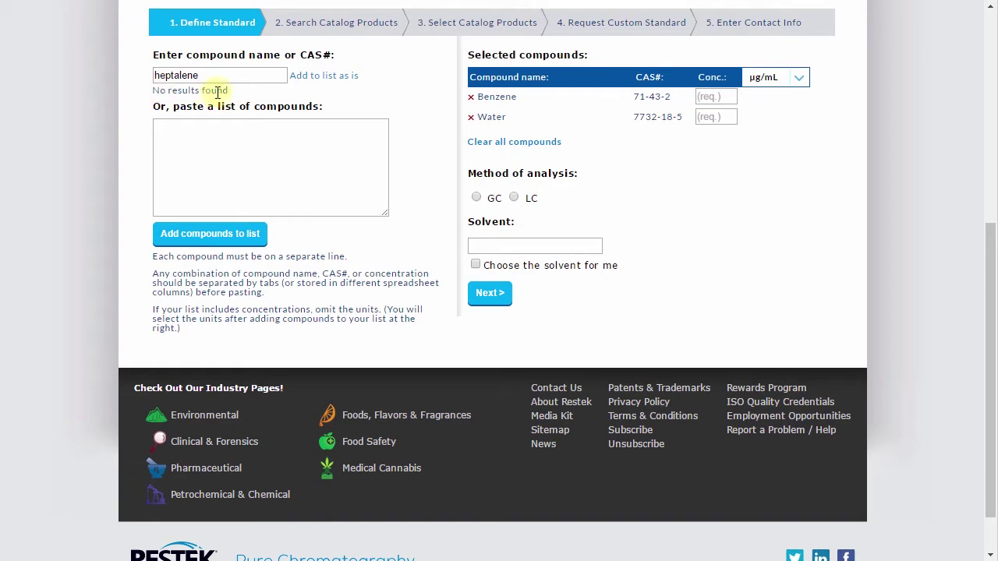
click(300, 76)
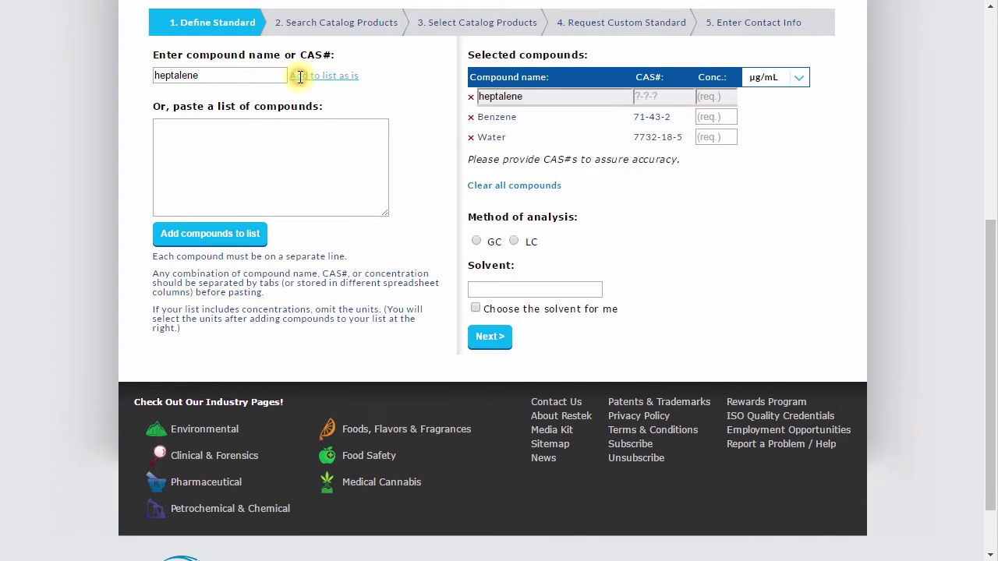
click(671, 99)
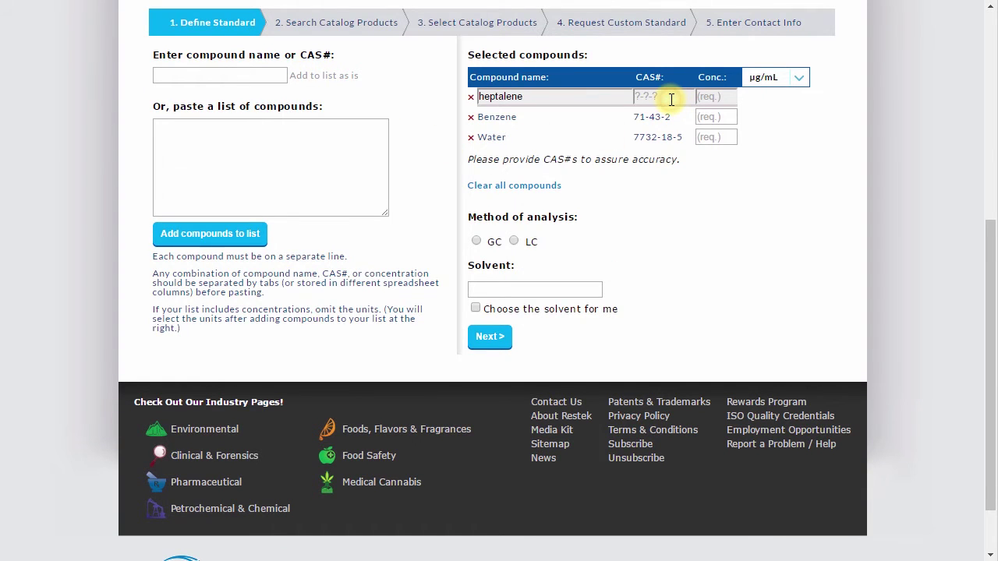
text(9999-99-9)
Clear the selected compounds and paste in a list of phenol compounds instead
click(529, 188)
click(302, 172)
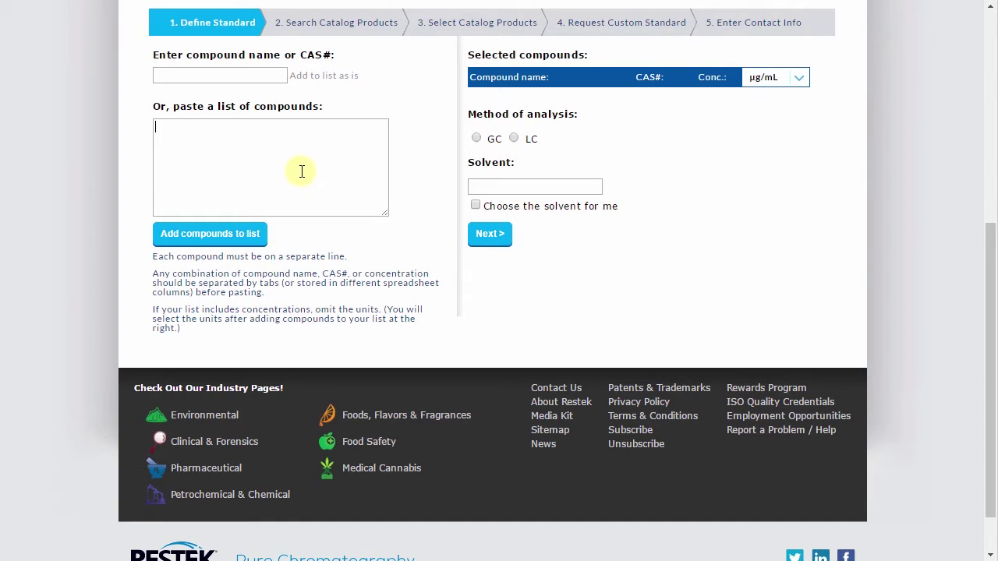
key(ctrl+v)
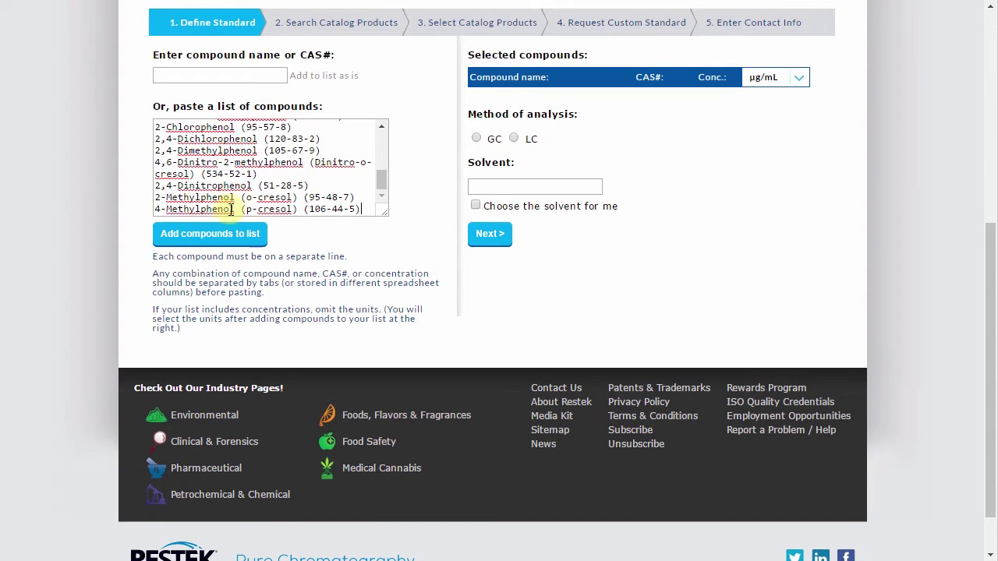
click(178, 238)
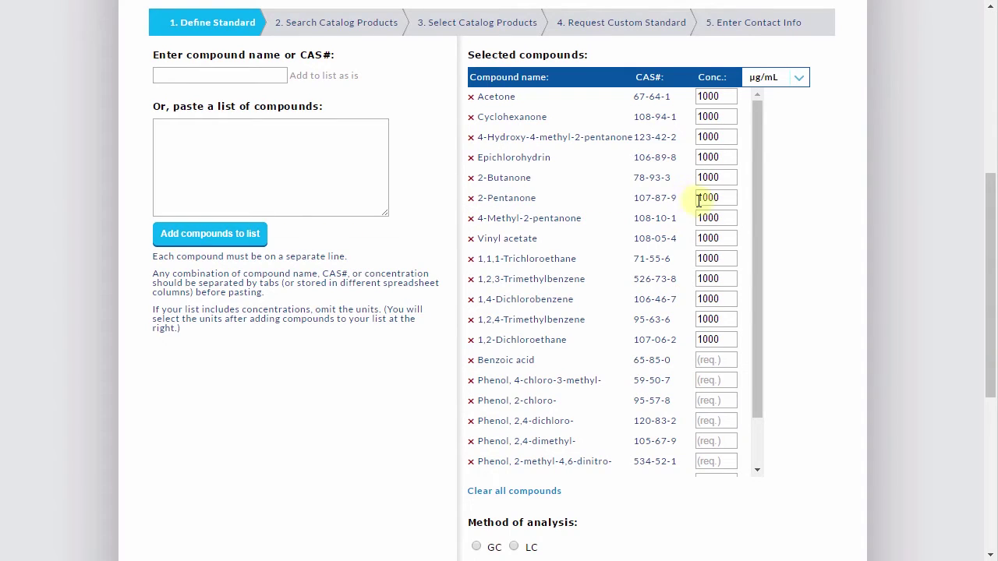
Set every concentration to 1100, 2-Butanone to 1000, with units in ng/mL
click(707, 98)
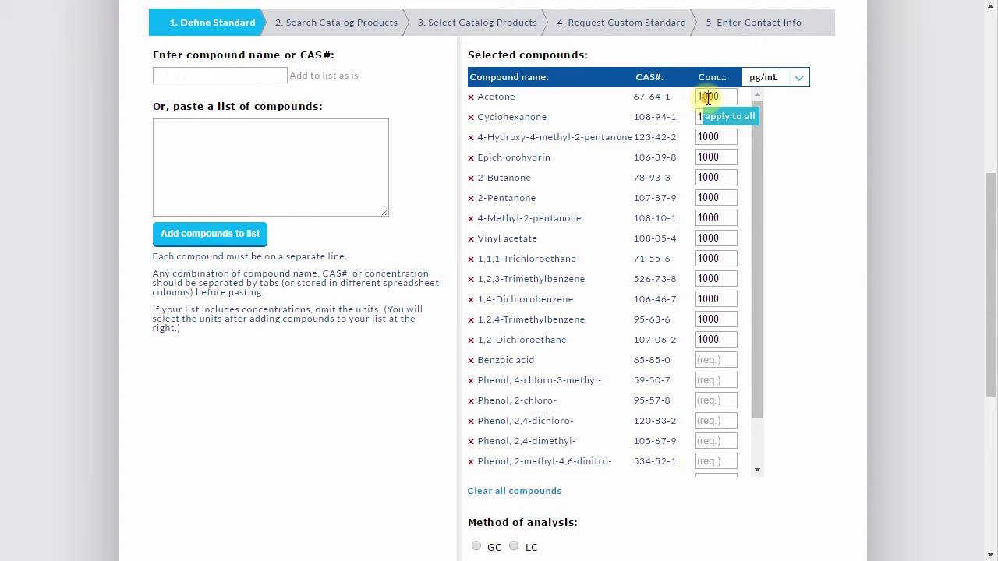
text(1100)
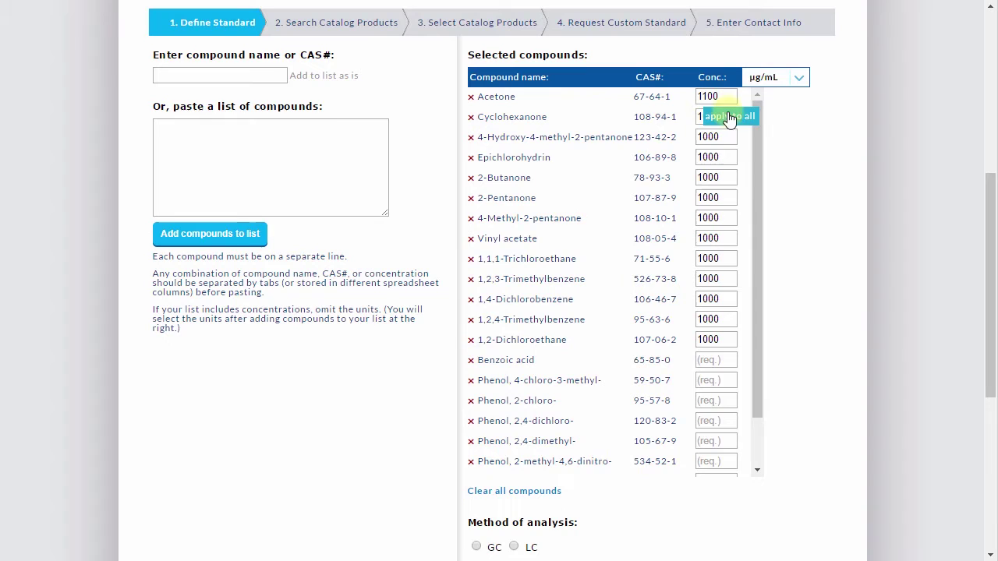
click(730, 116)
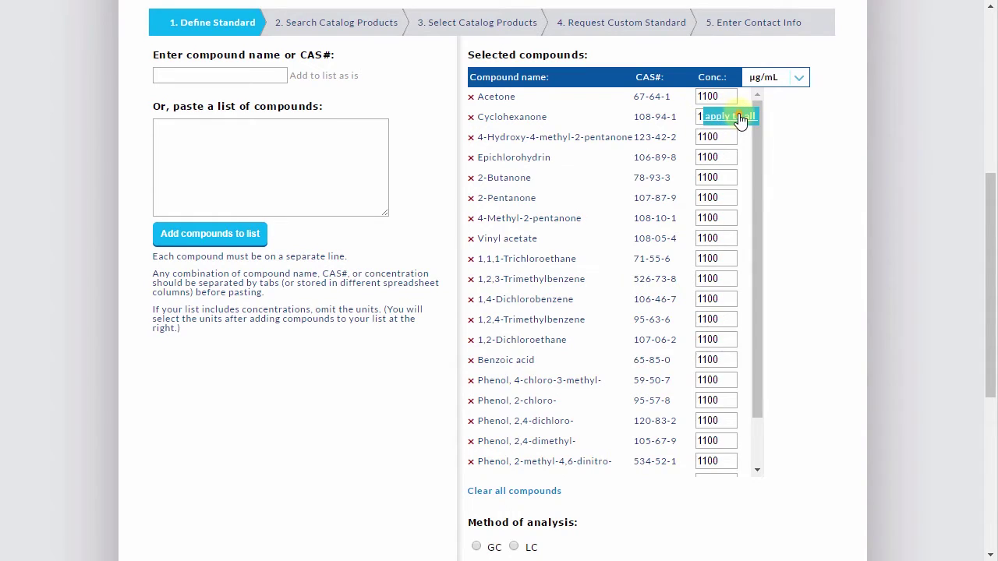
click(704, 177)
key(Delete)
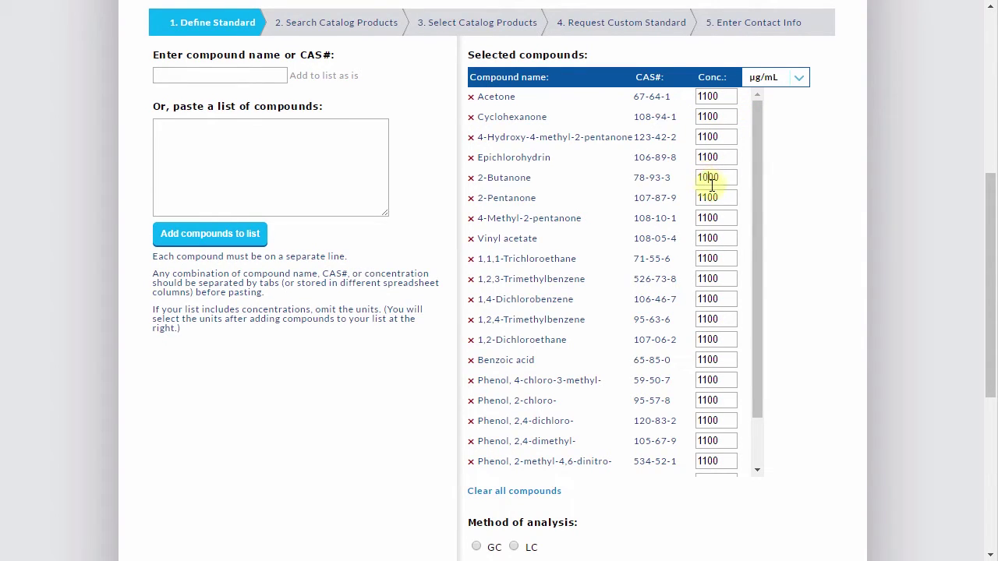
text(0)
click(795, 78)
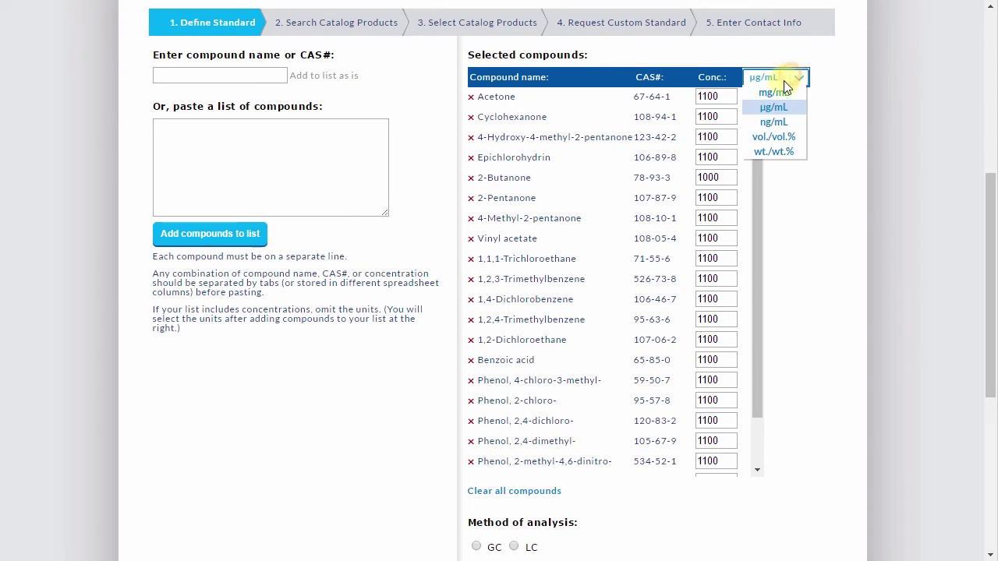
click(771, 122)
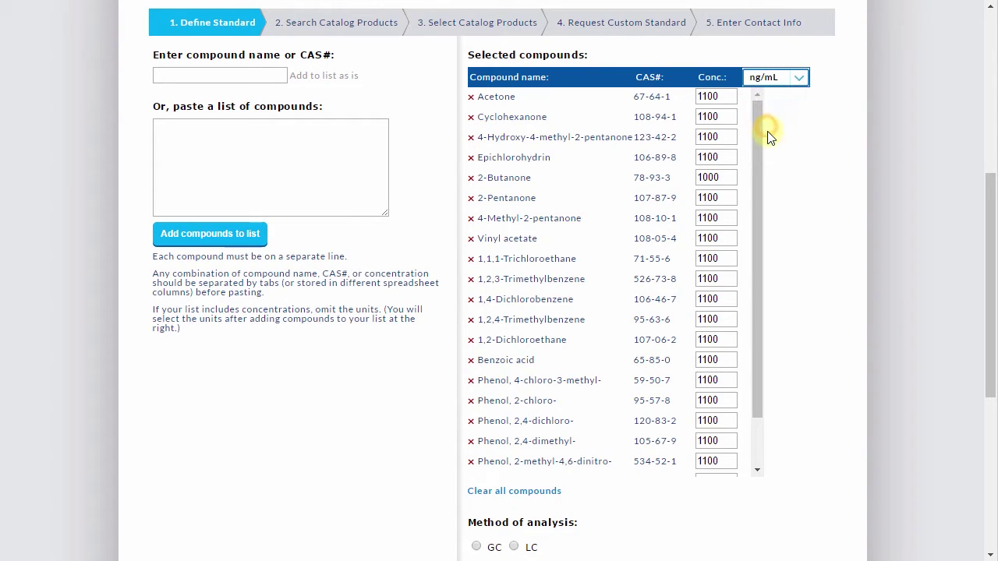
Choose GC analysis with Methylene Chloride as solvent, then advance to catalog product search
click(485, 546)
scroll(390, 460, down, 1)
scroll(390, 460, down, 1)
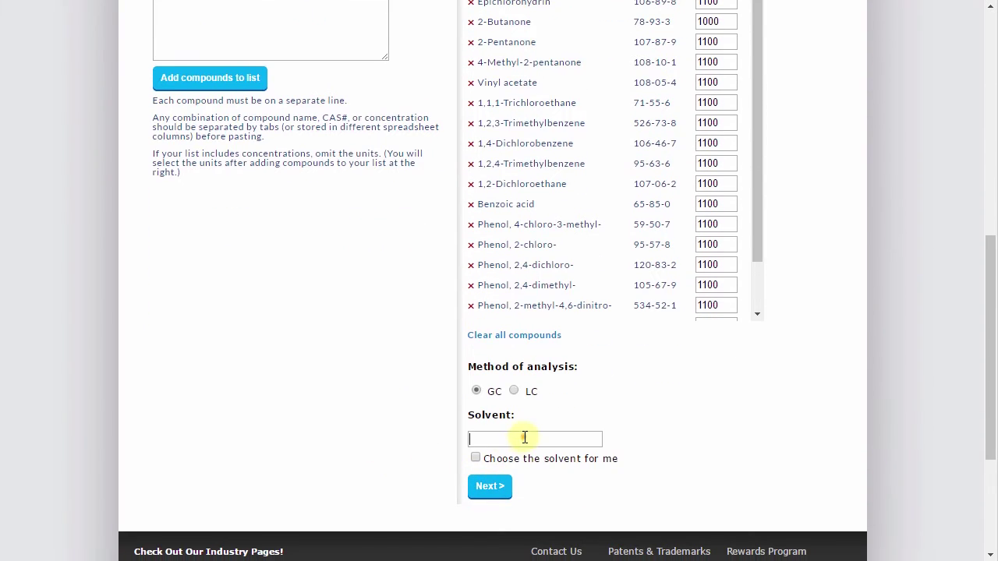
text(meth)
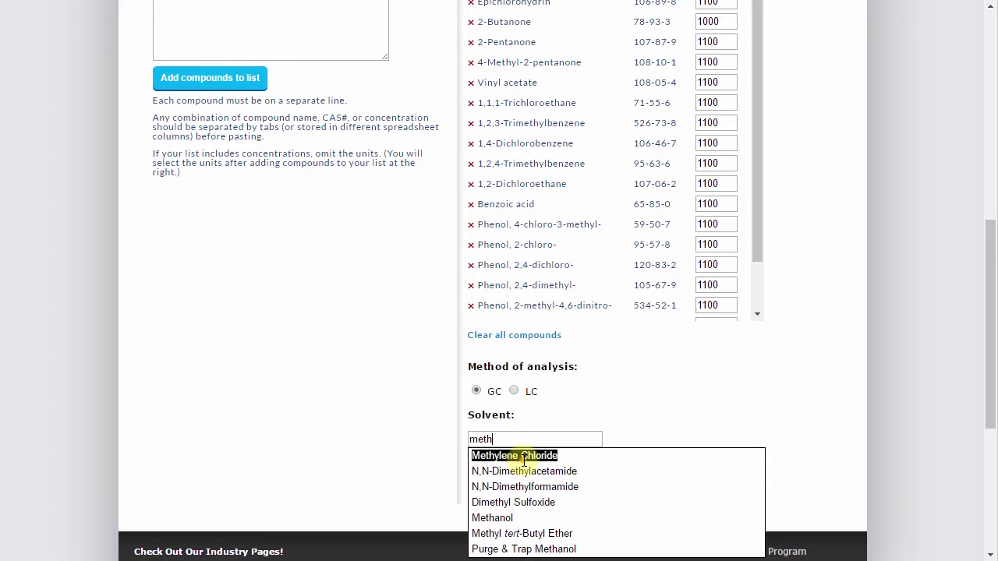
click(524, 459)
click(494, 491)
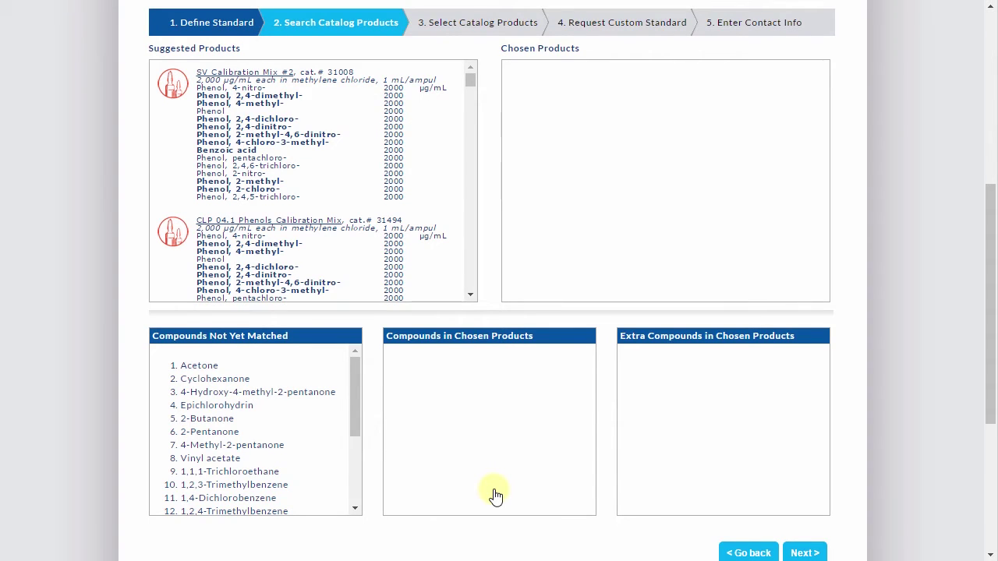
Choose Ketones Mix 524.2 Rev. 4.1 and SV Calibration Mix #2, dropping the CLP 04.1 phenols mix
scroll(474, 247, down, 2)
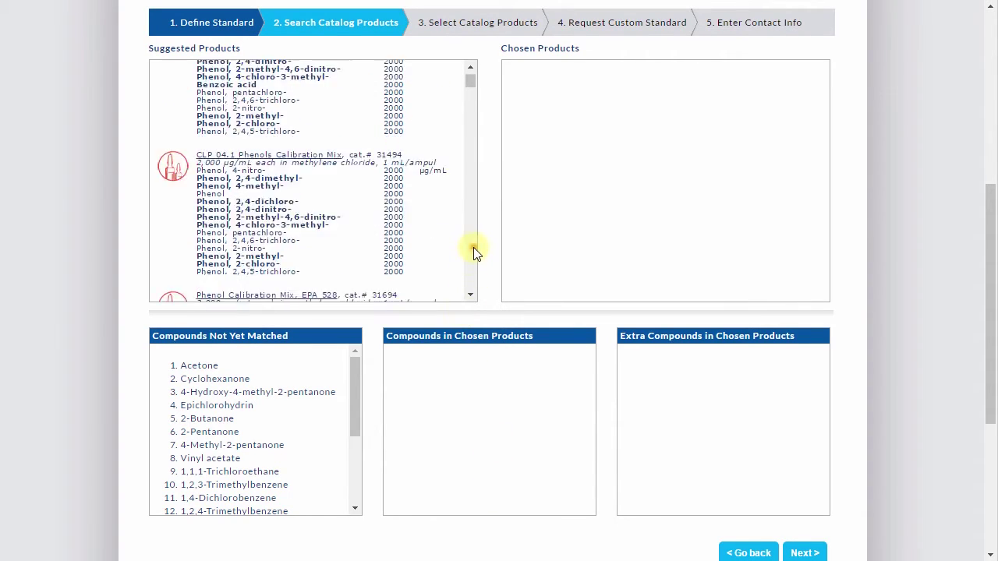
scroll(473, 248, down, 2)
scroll(473, 248, down, 3)
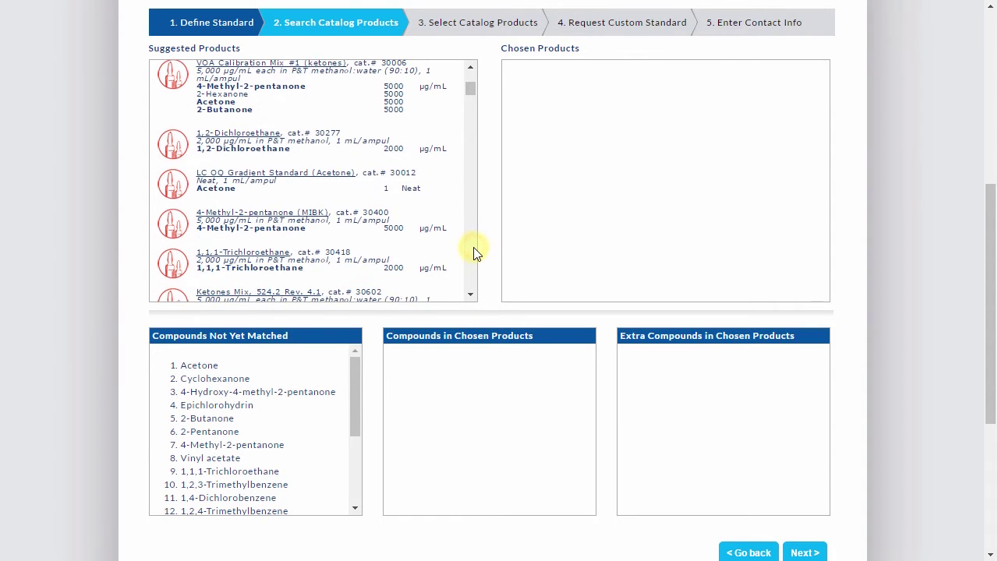
scroll(474, 247, down, 3)
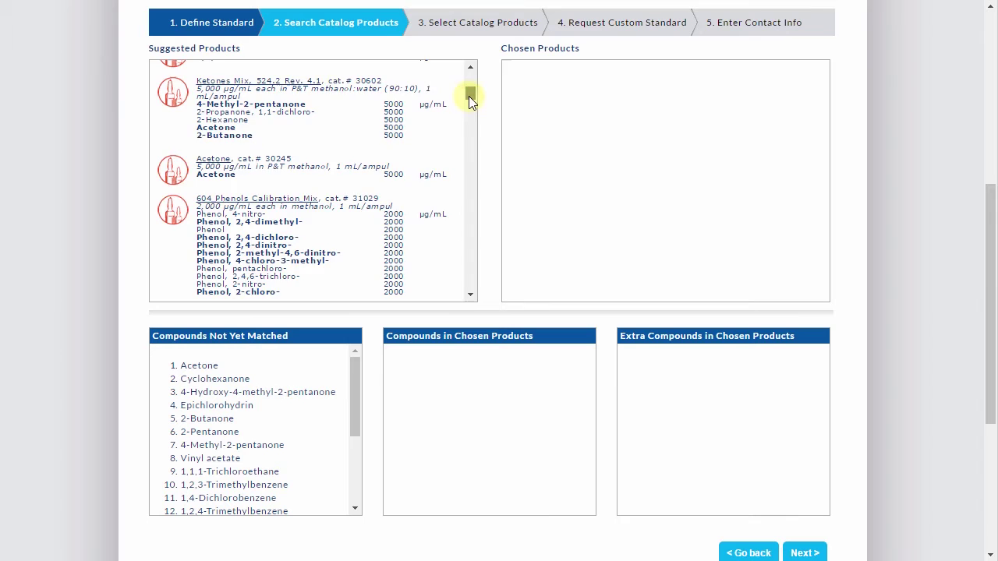
drag(469, 97, 471, 74)
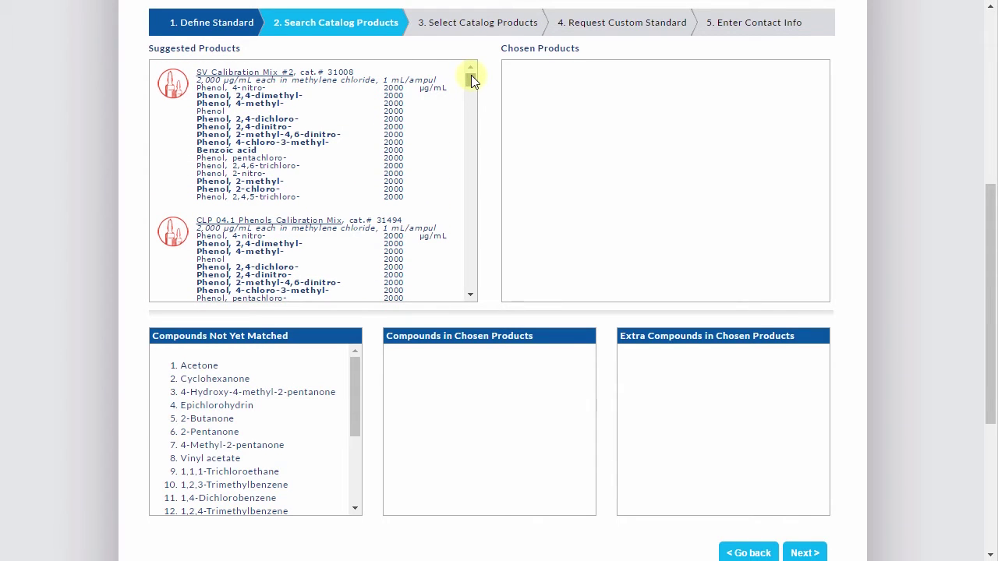
click(354, 266)
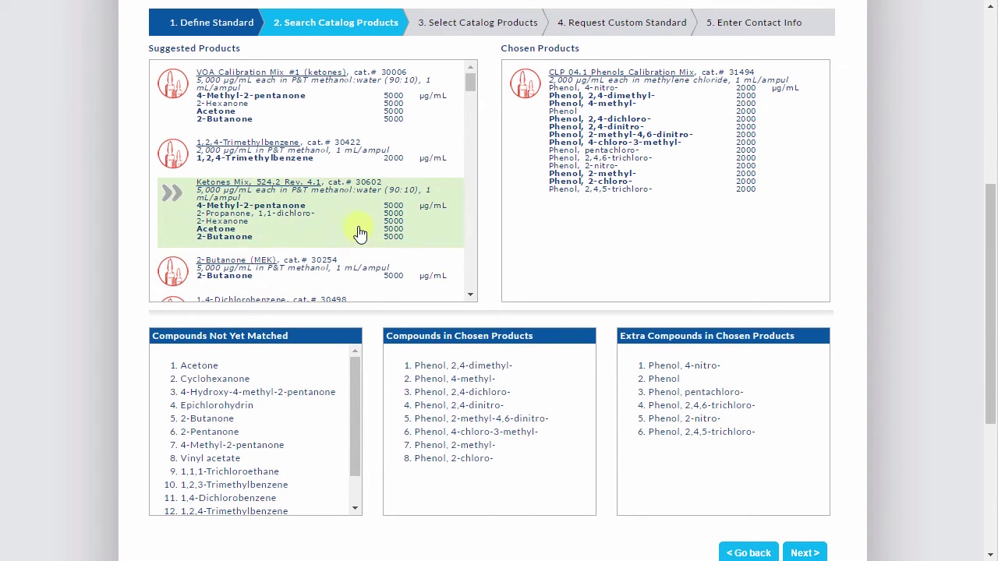
click(359, 233)
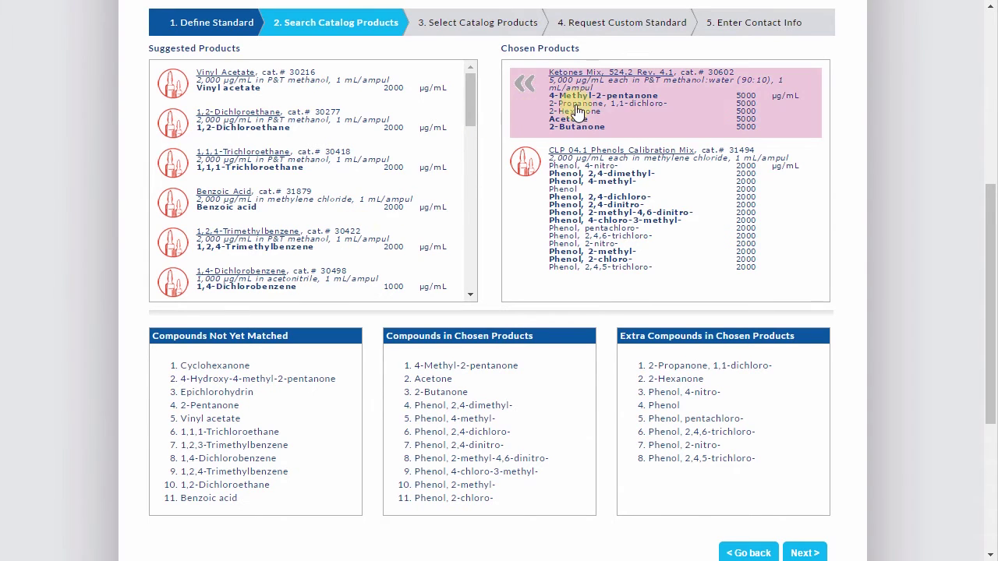
click(608, 212)
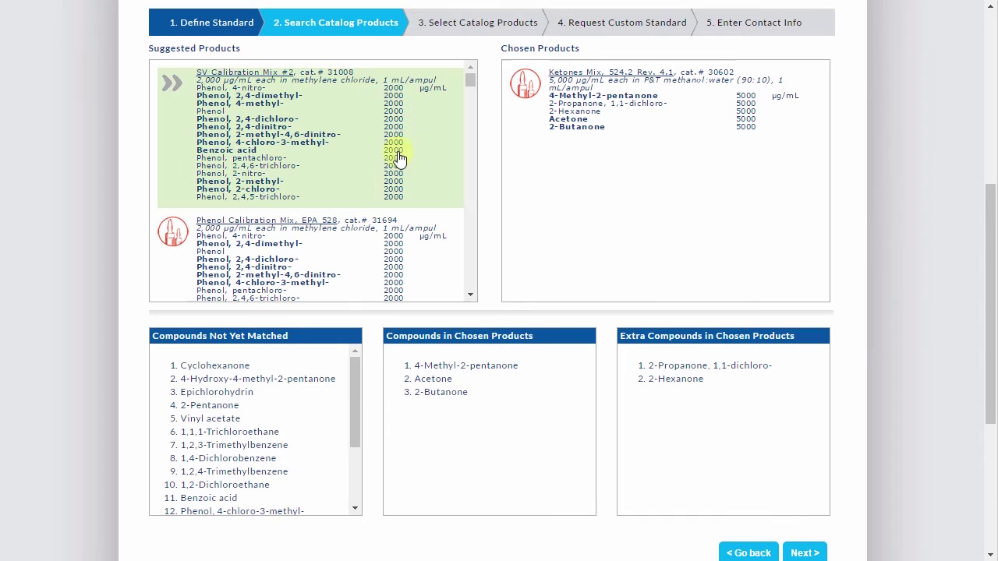
click(304, 156)
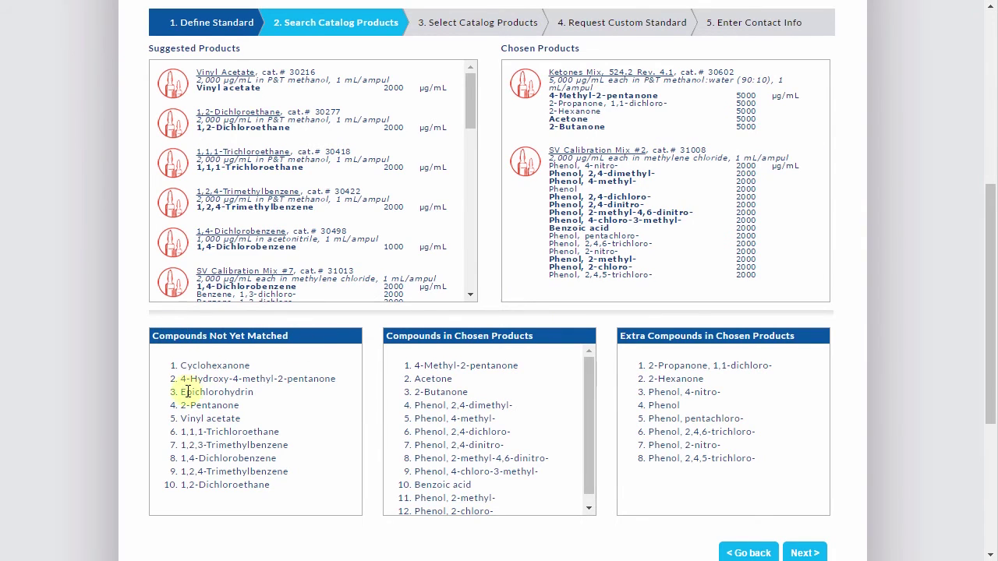
click(804, 553)
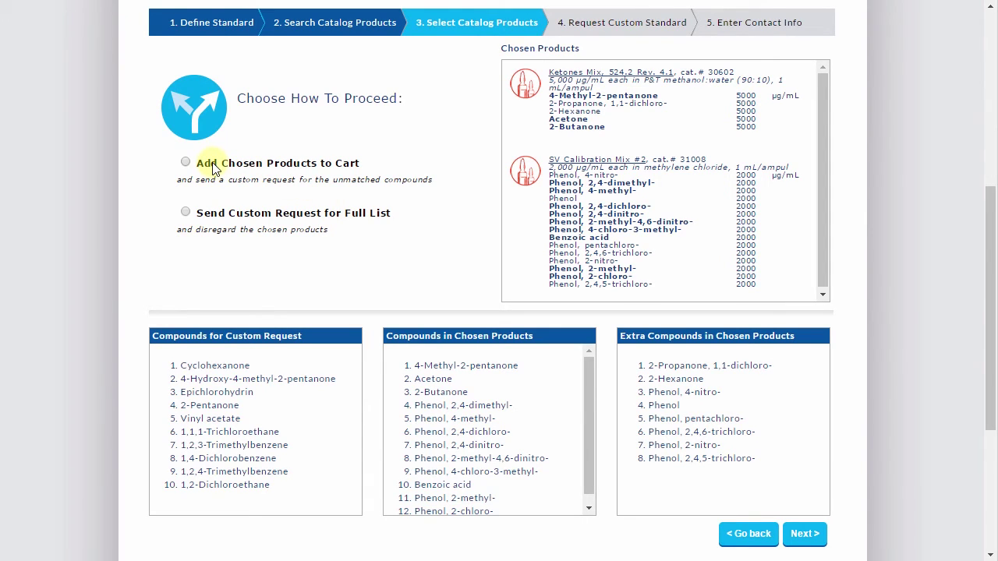
Choose 'Add Chosen Products to Cart' rather than a custom request for the full list
click(215, 167)
click(224, 214)
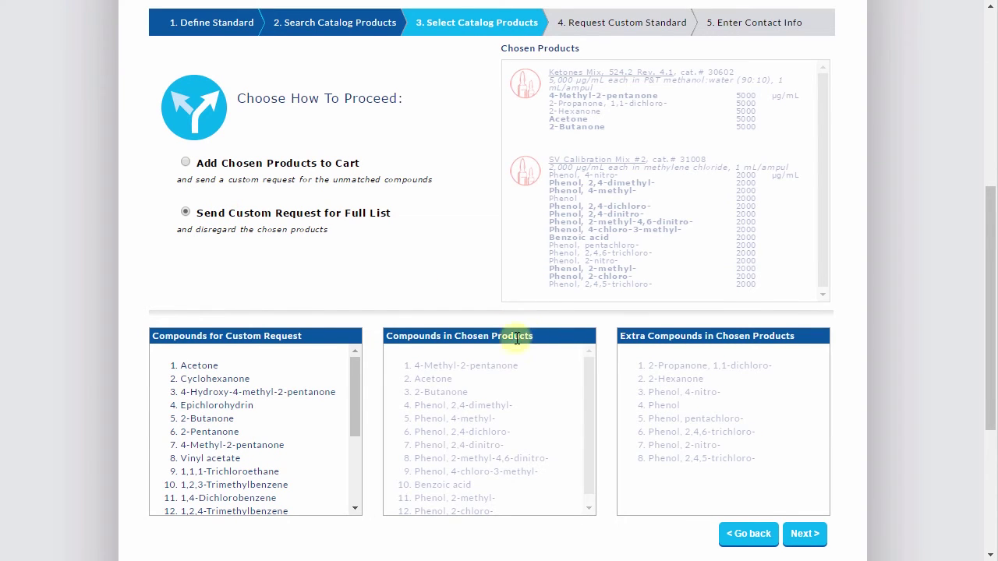
click(187, 163)
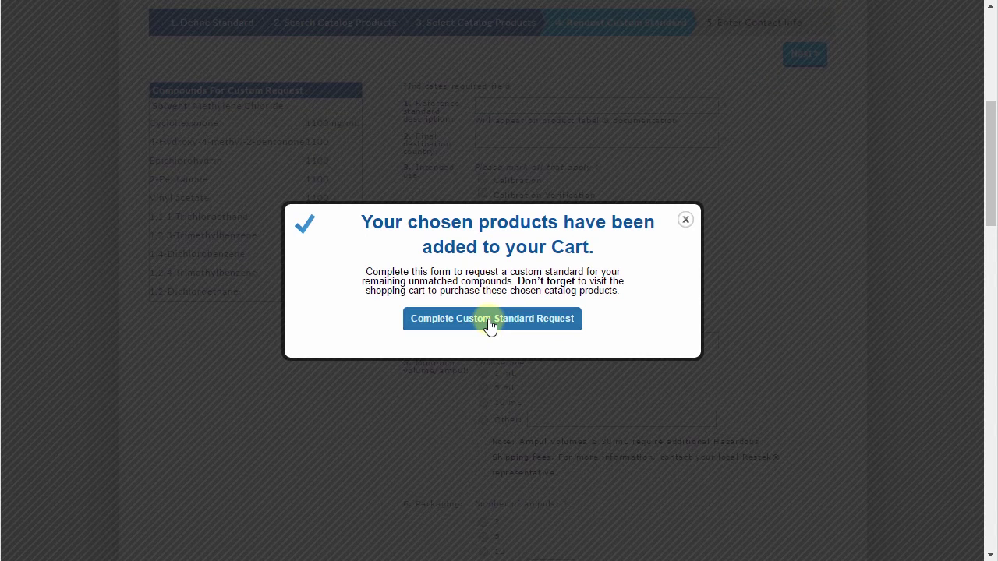
Close the cart popup and enter 'Demo' as the reference standard description
click(490, 326)
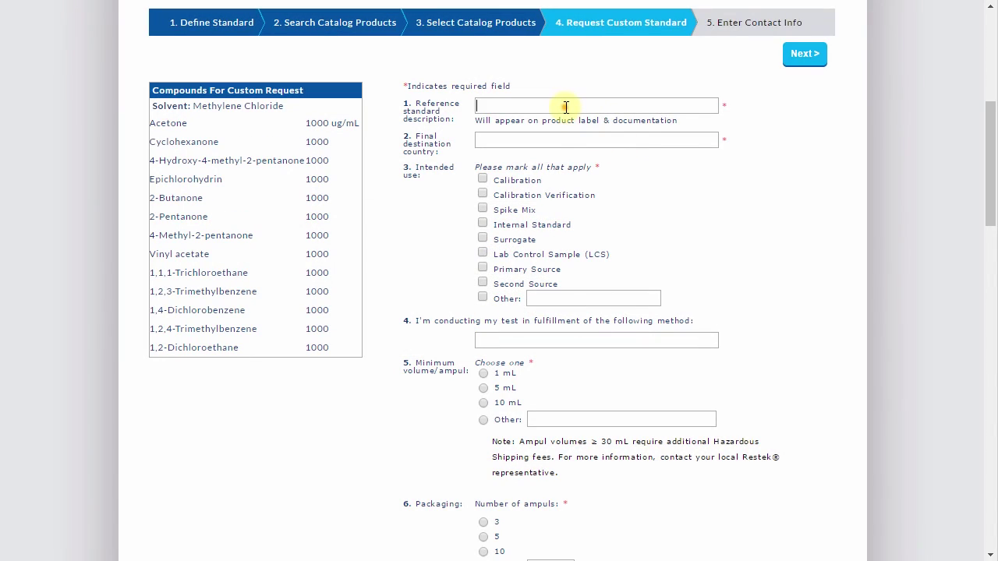
click(566, 106)
text(Demonsta)
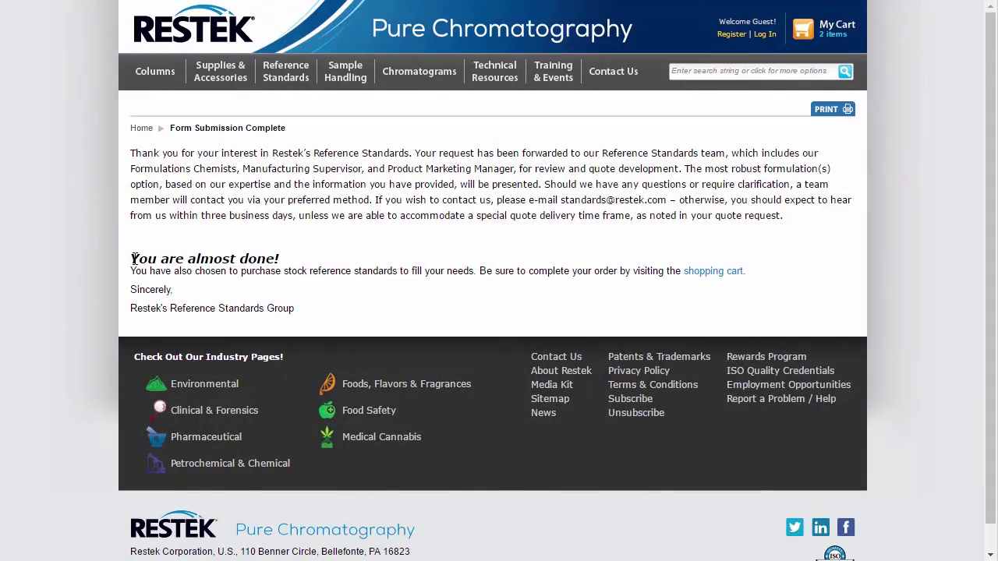
Highlight the 'You are almost done!' heading on the submission-complete page
drag(133, 259, 279, 256)
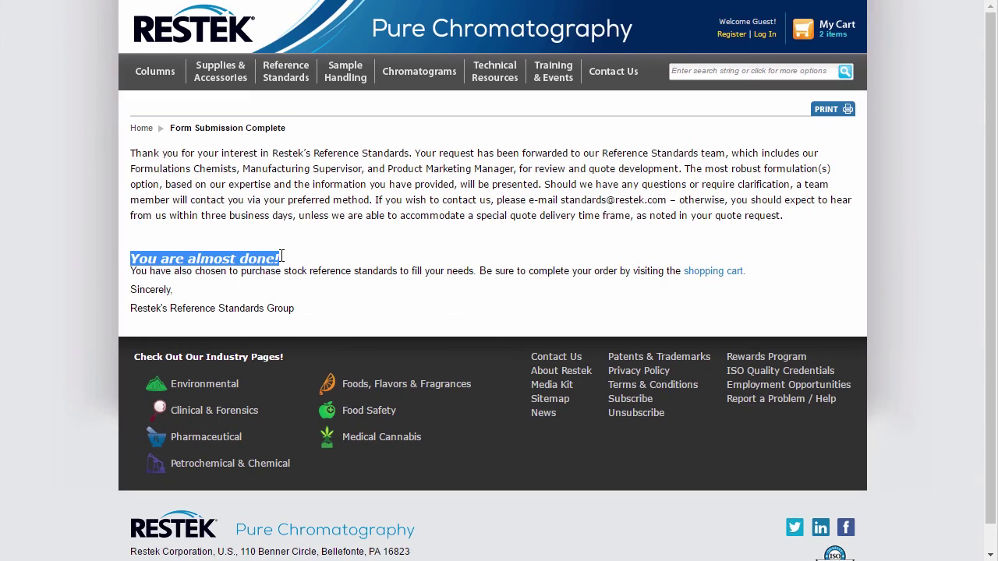